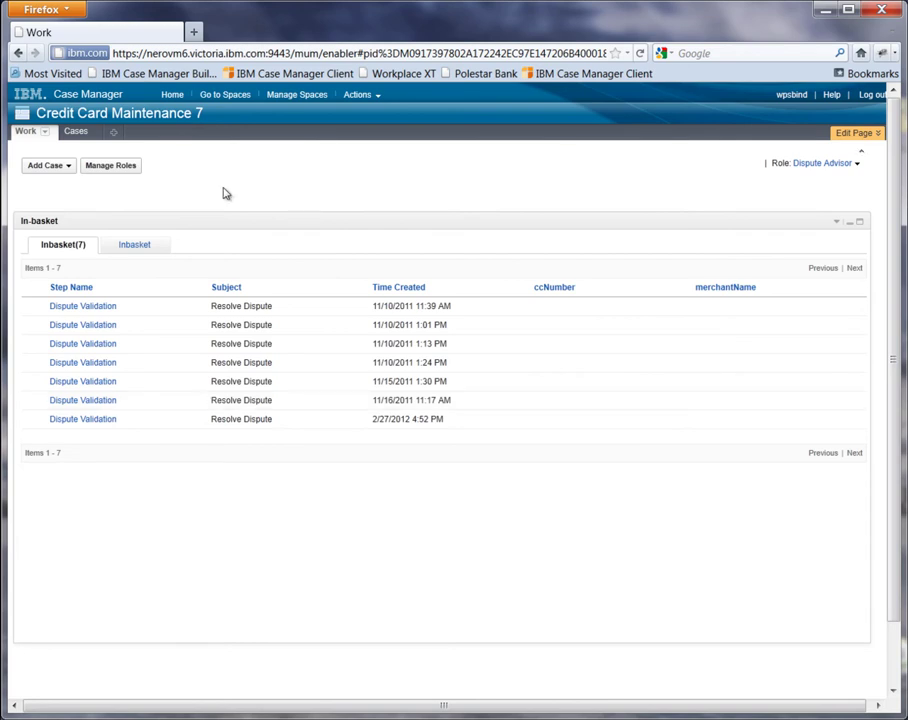
- Search all cases by Case ID with the wildcard % and sort the case list by date modified in descending order
click(73, 135)
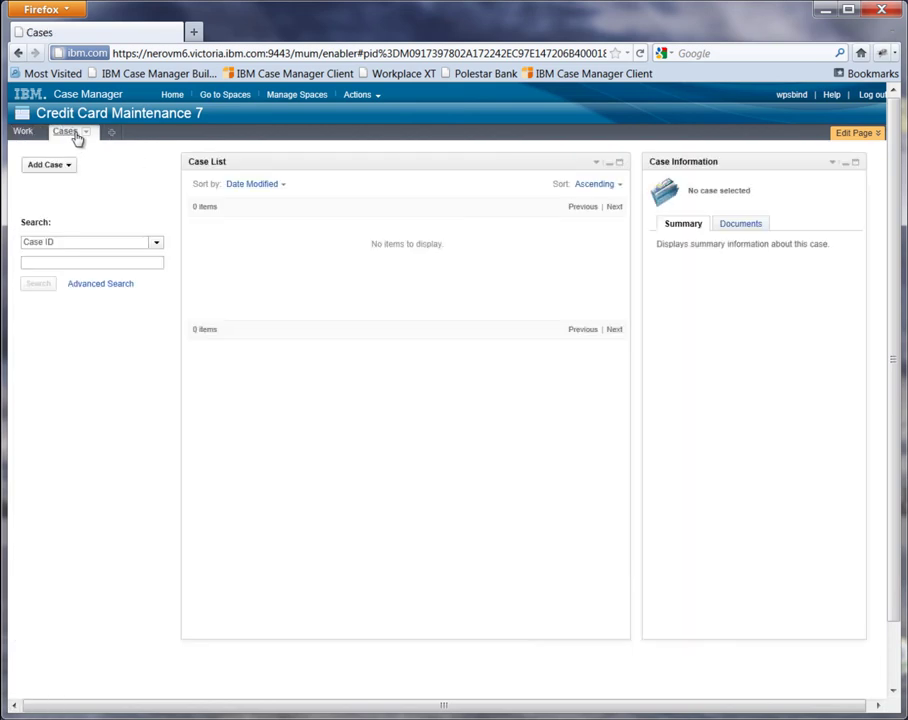
click(106, 263)
text(%)
click(33, 287)
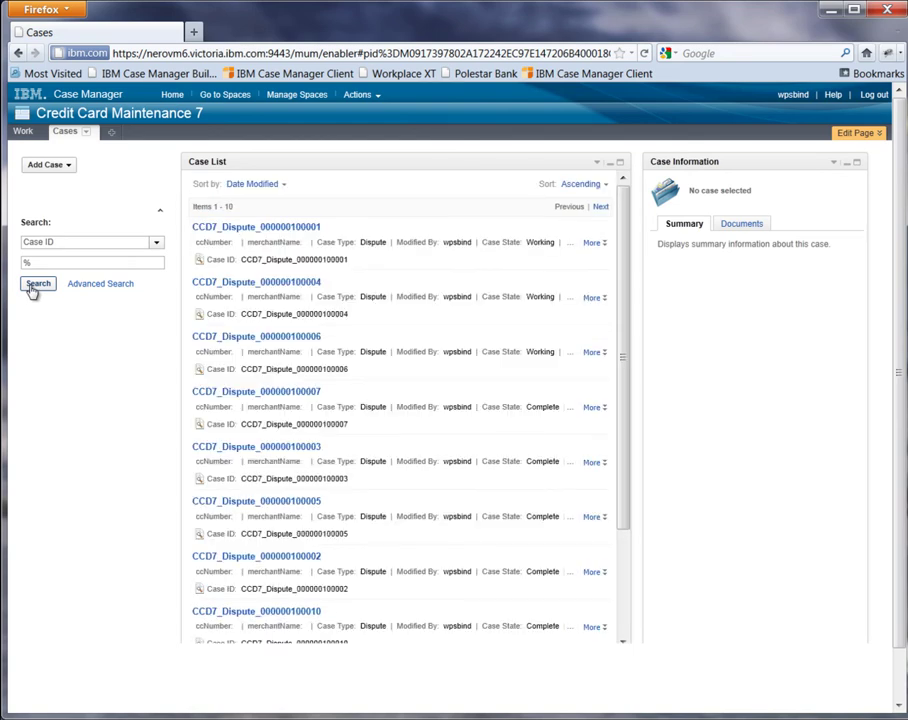
click(582, 186)
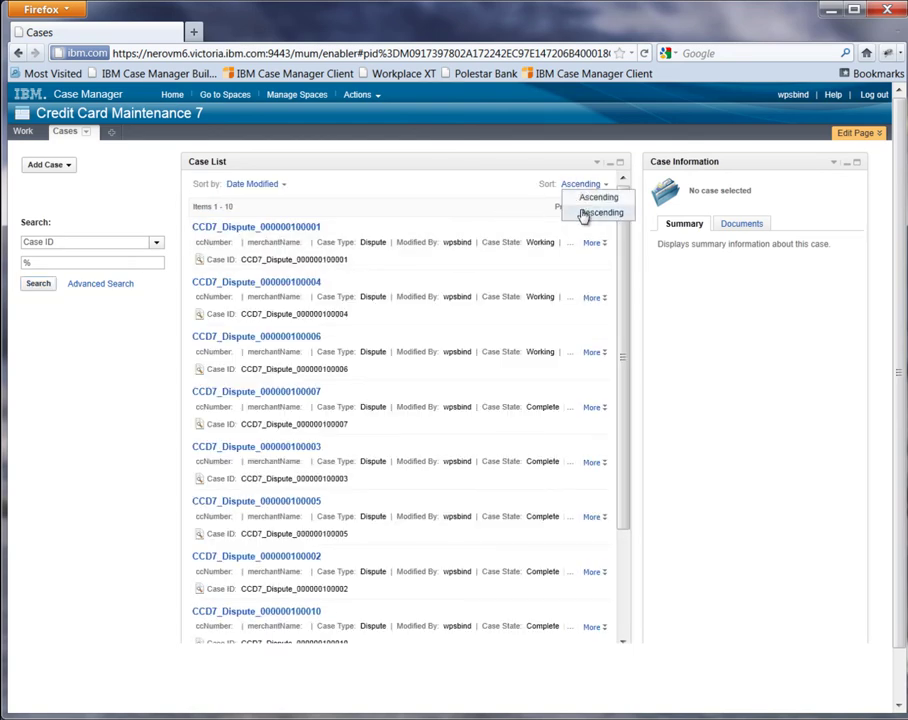
click(587, 213)
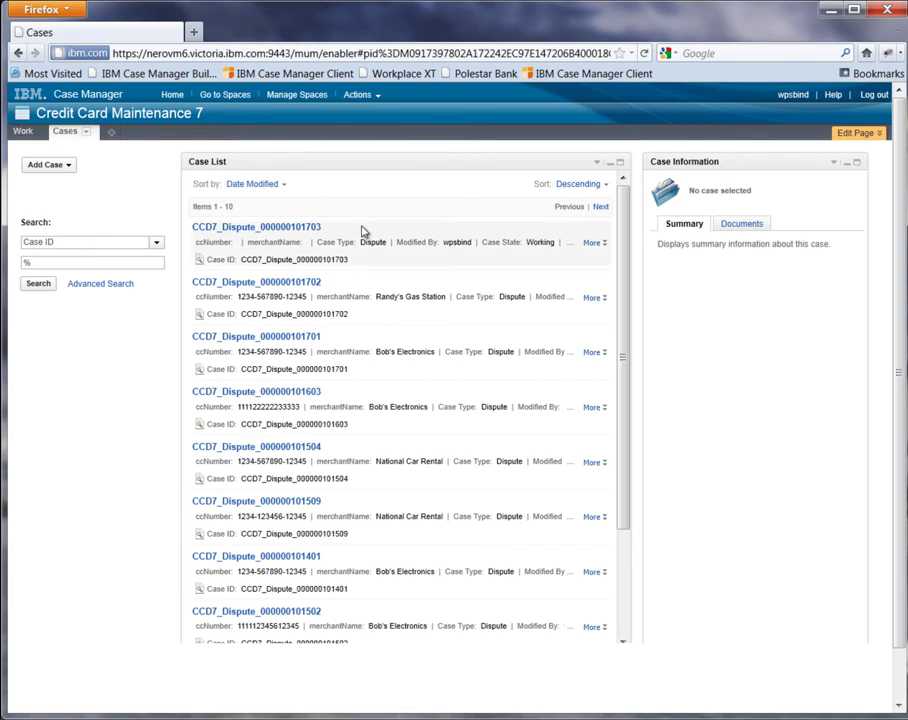
- Open the most recently modified dispute case, review its Credit Card Dispute - External form, and close the form
click(298, 229)
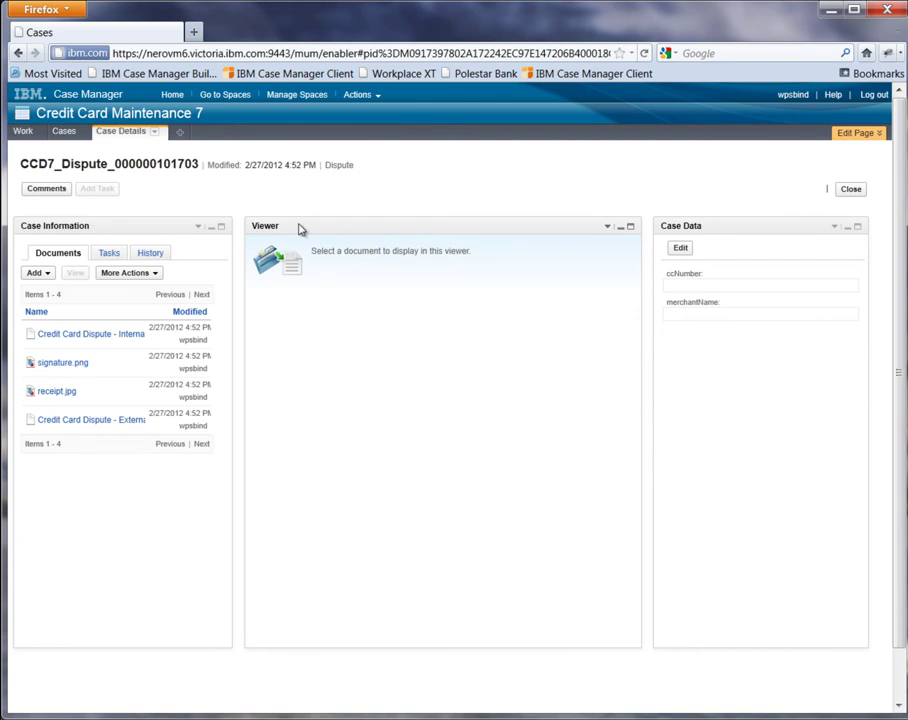
click(186, 420)
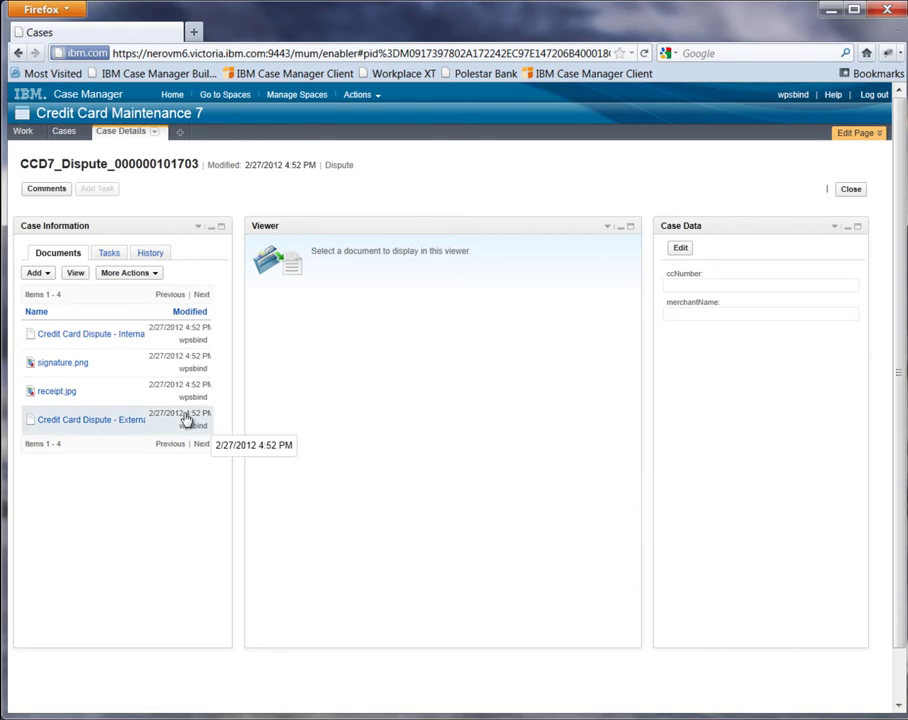
click(135, 421)
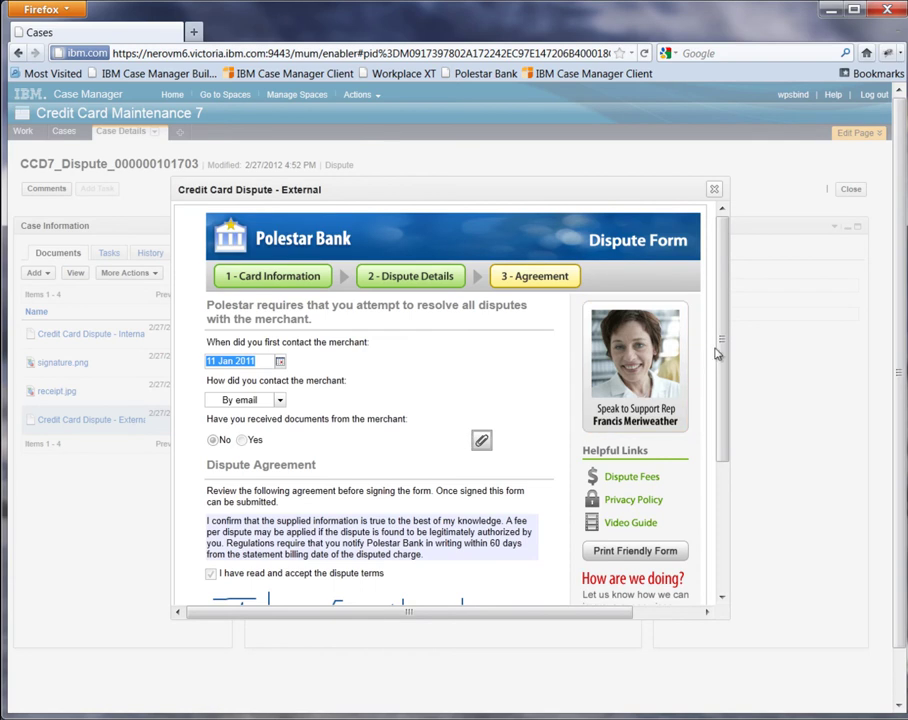
scroll(724, 404, down, 1)
scroll(724, 440, down, 3)
scroll(725, 380, up, 4)
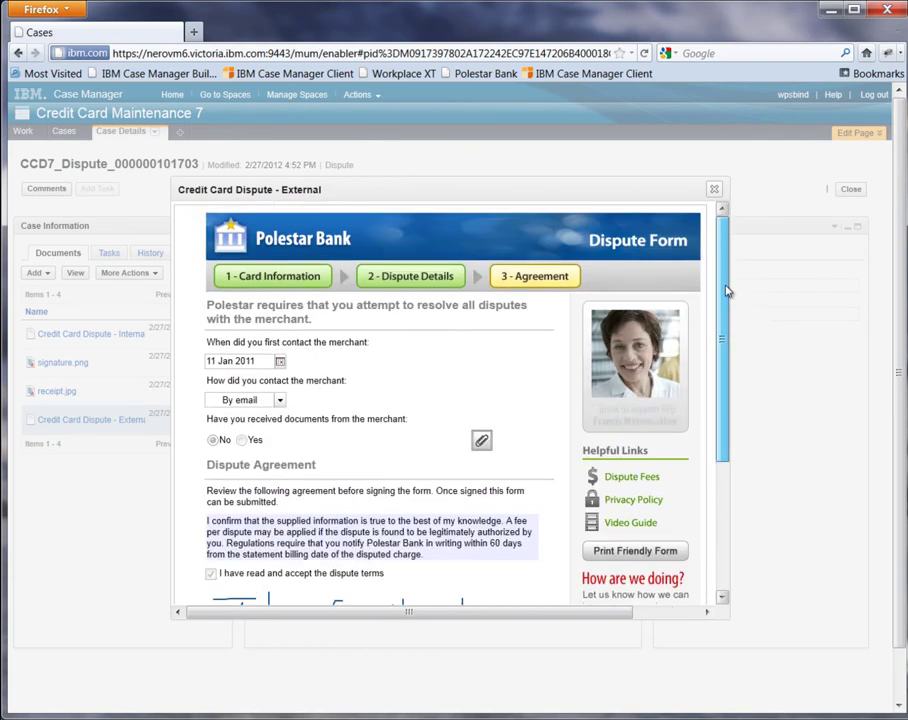
click(716, 190)
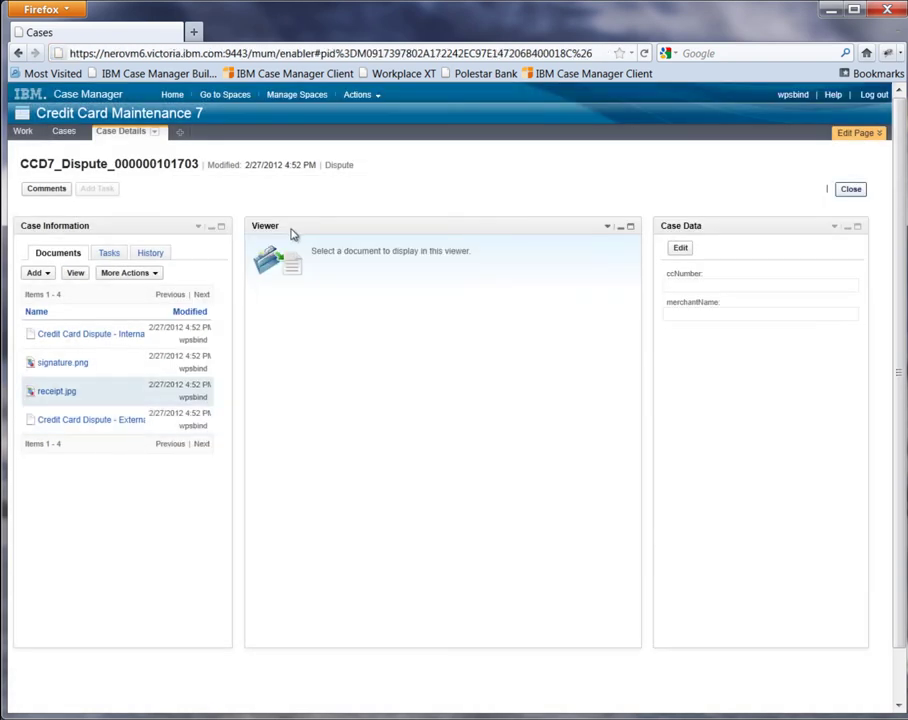
- View the case's receipt.jpg, signature.png and task list, and close the case
click(56, 395)
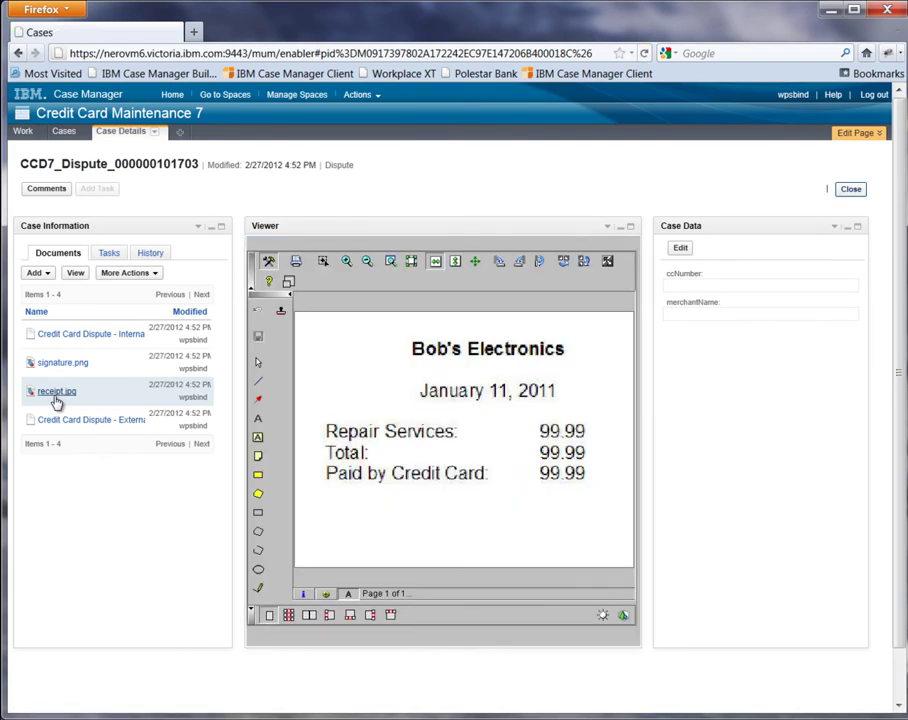
click(62, 370)
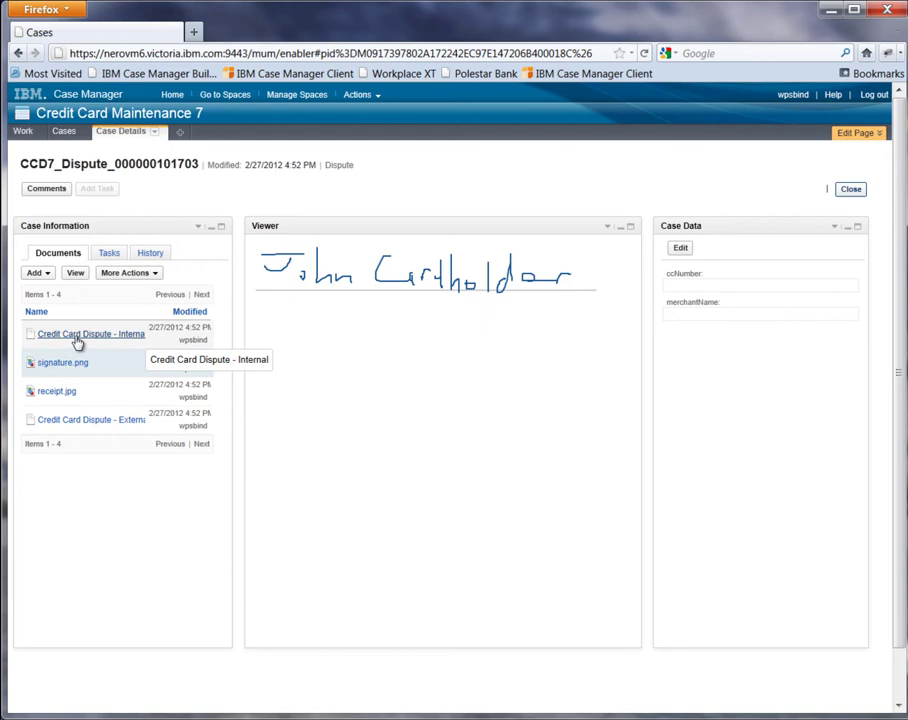
click(109, 256)
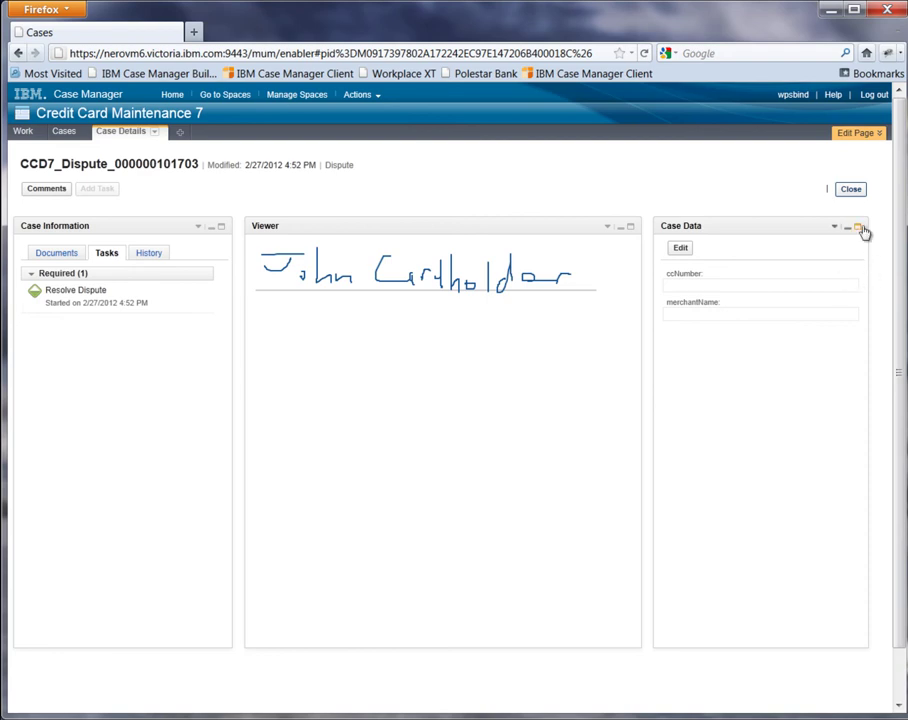
click(851, 190)
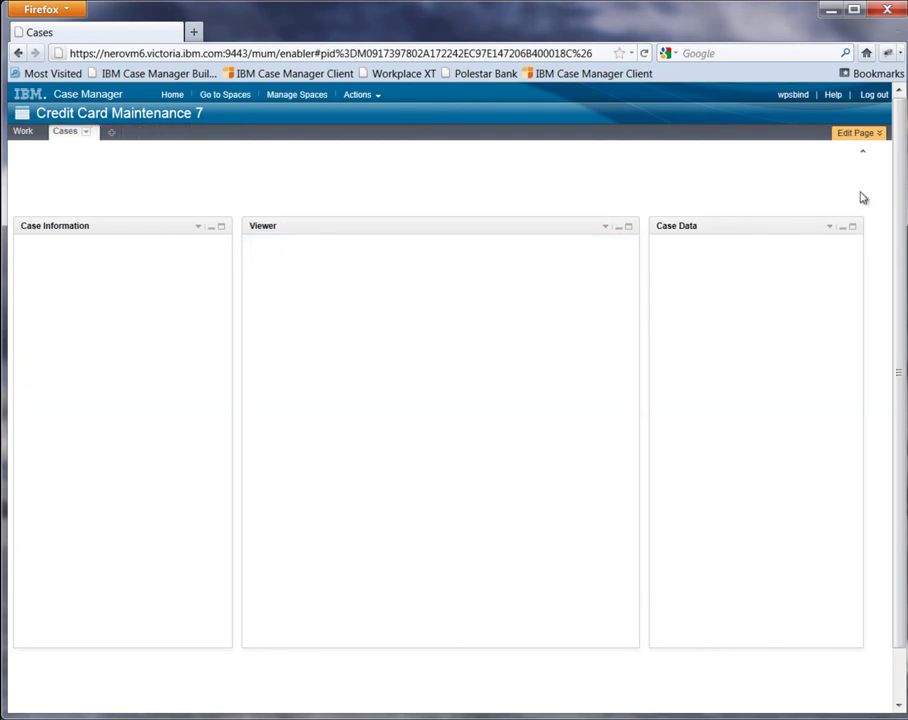
- Open the Dispute Validation work item created 2/27/2012 4:52 PM from the in-basket and try to complete it
click(29, 134)
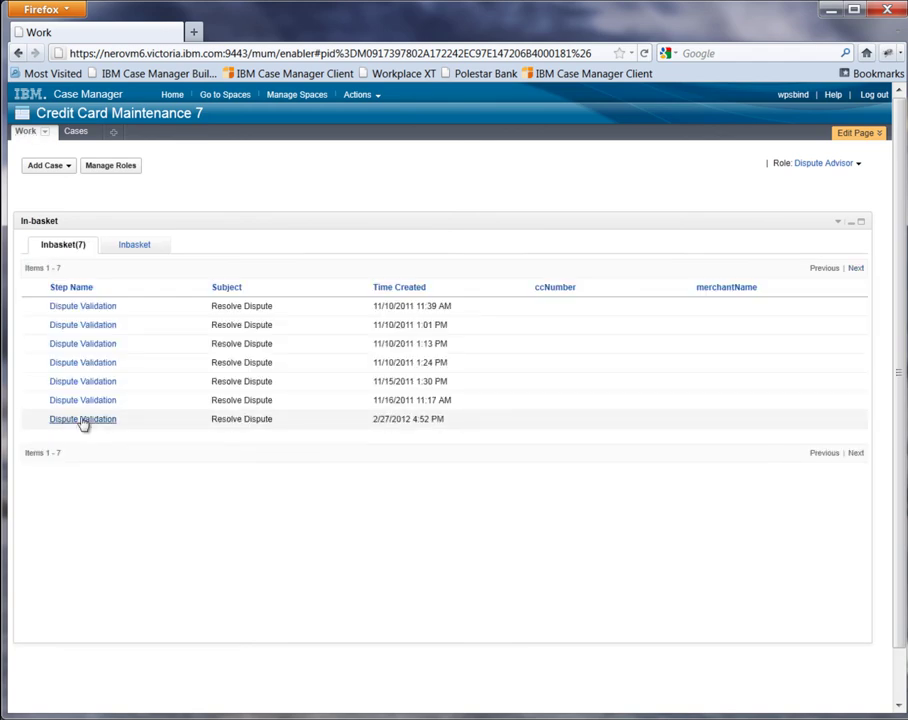
click(84, 421)
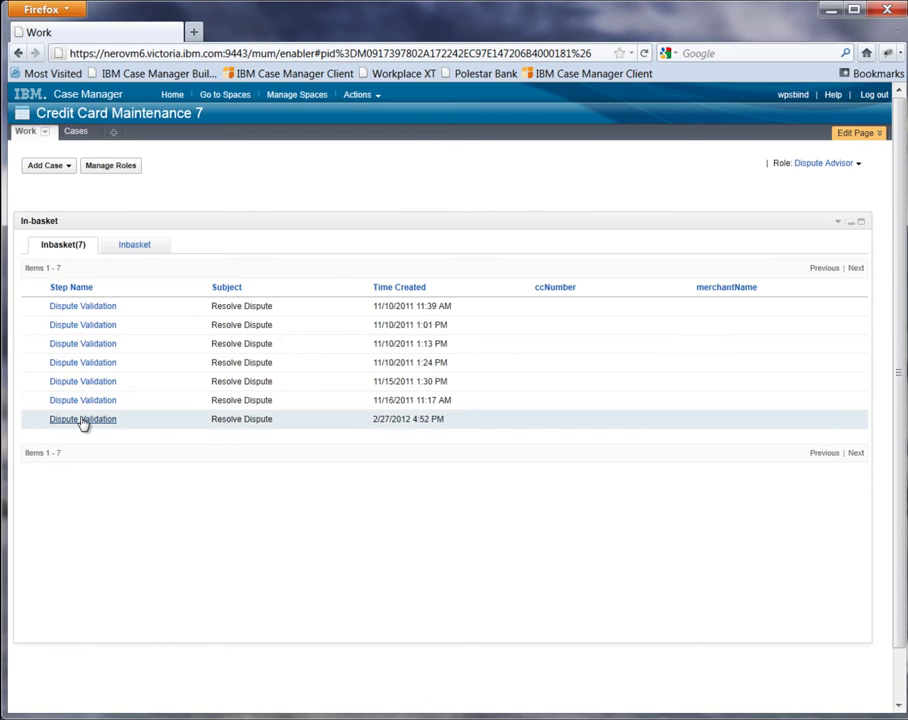
click(84, 420)
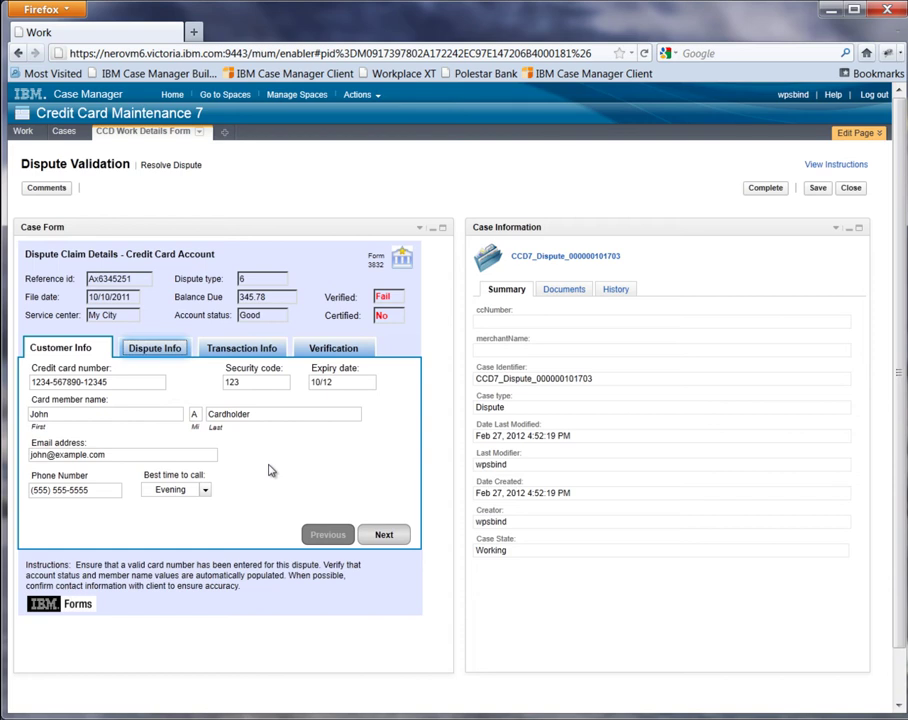
click(765, 194)
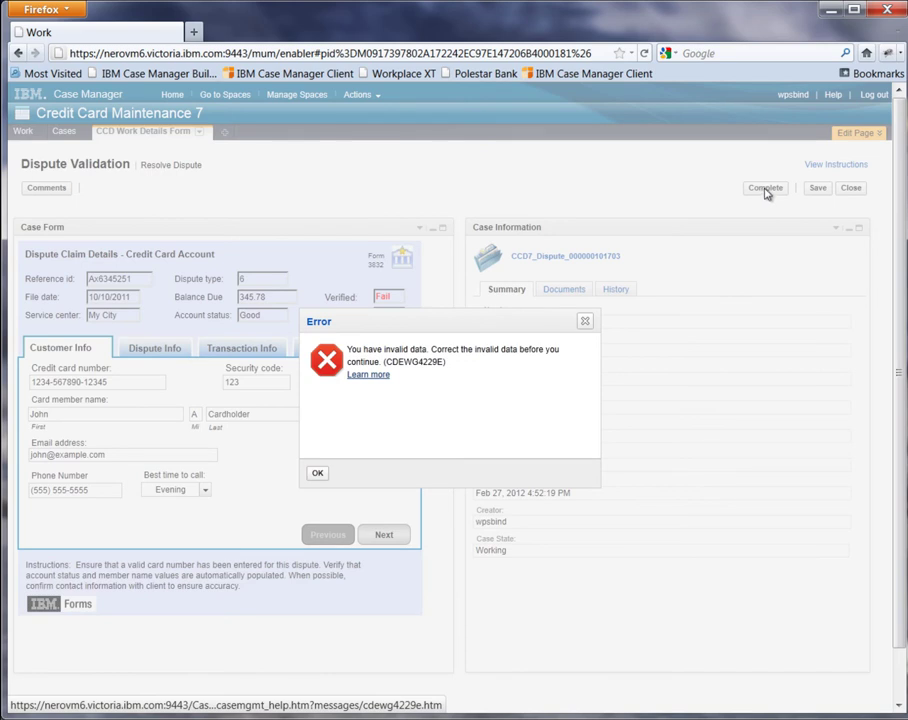
click(318, 472)
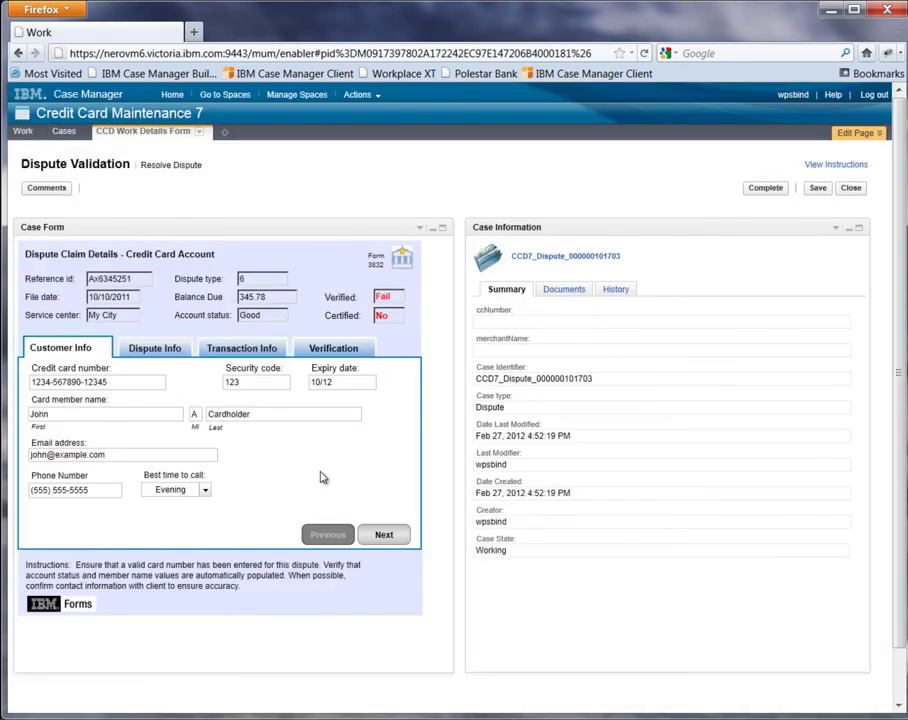
- Review the claim form's dispute and transaction pages and re-evaluate the claim on the verification page
click(384, 534)
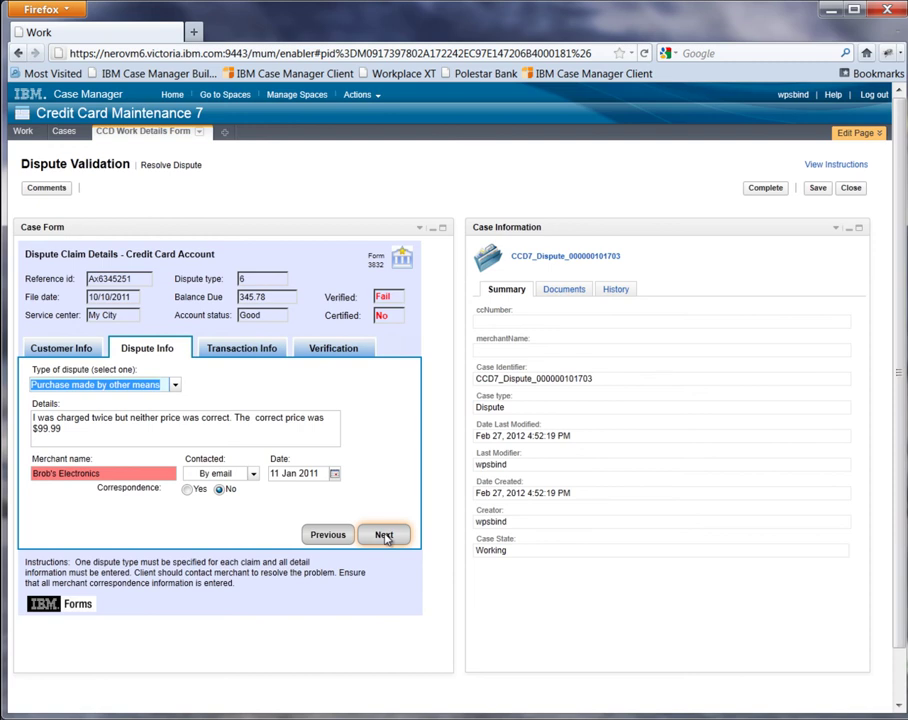
click(396, 537)
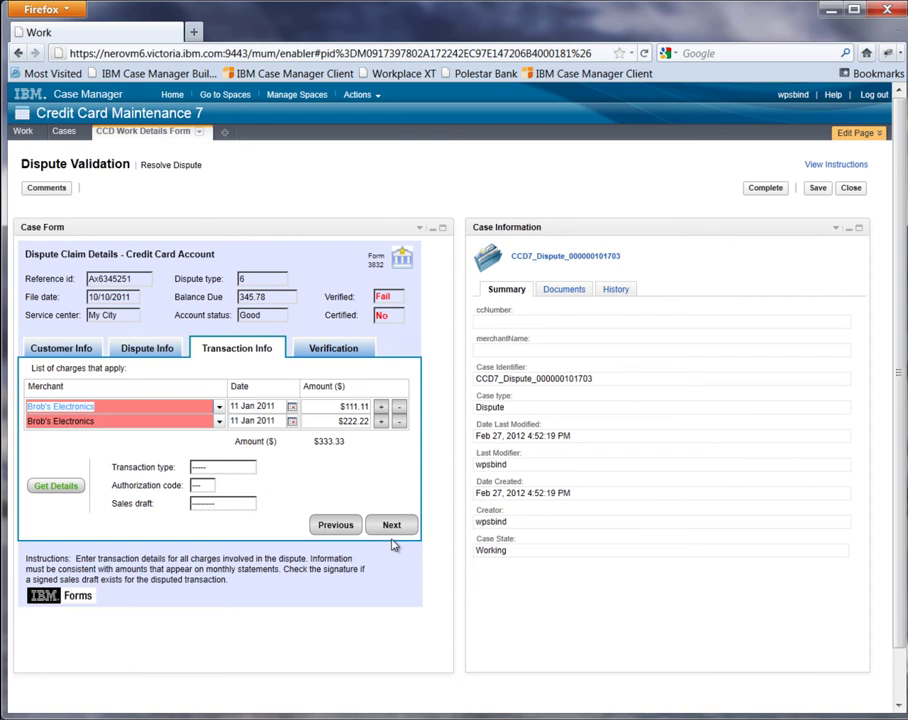
click(392, 527)
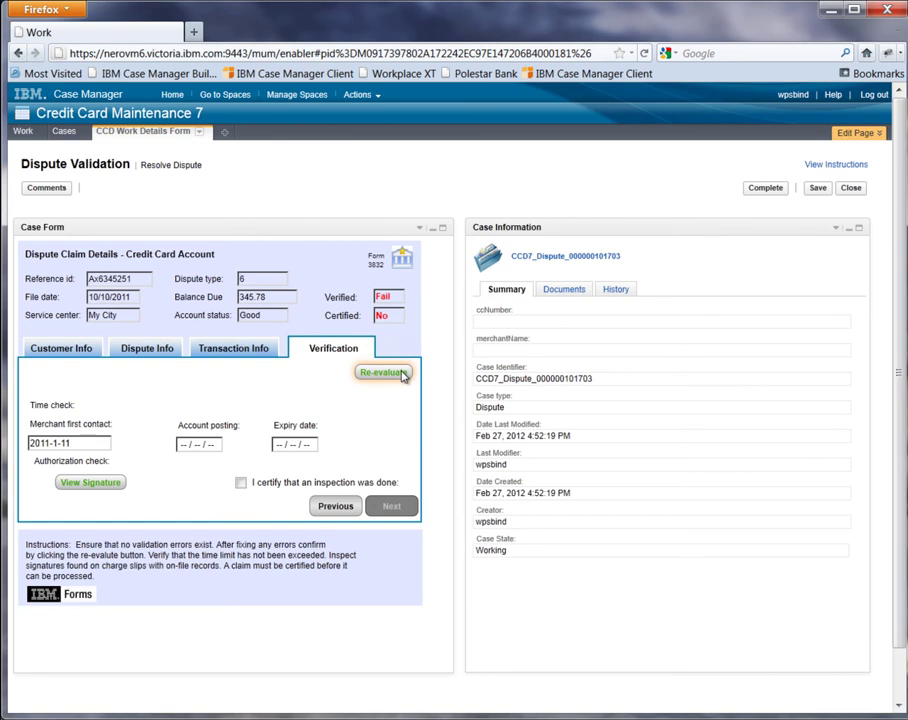
click(403, 376)
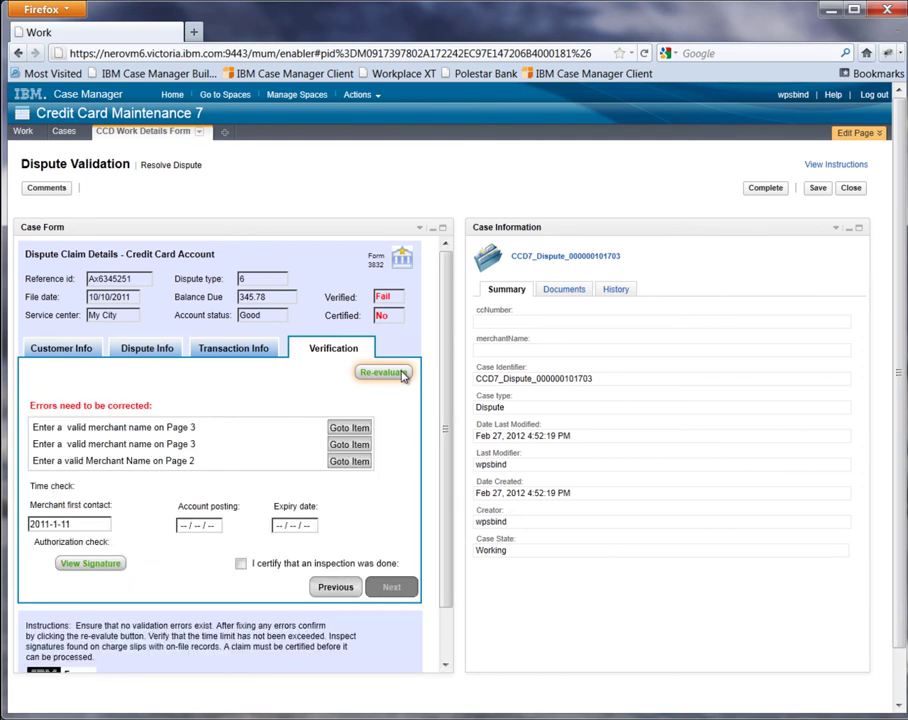
- Set the merchant of both listed charges to Fred's Saandwich Shop and re-evaluate the claim
click(350, 429)
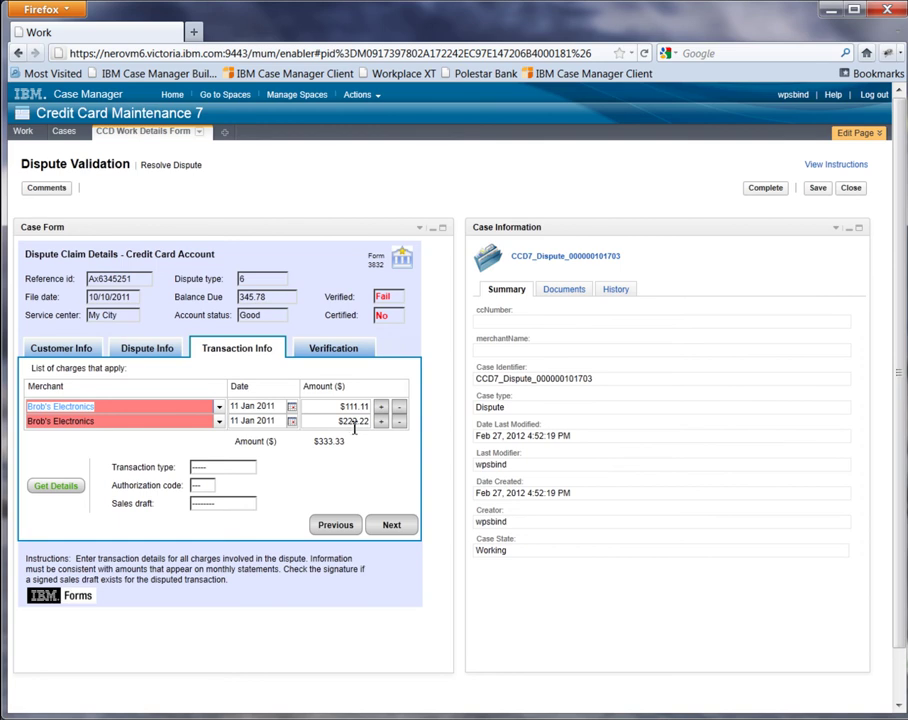
click(219, 407)
click(192, 424)
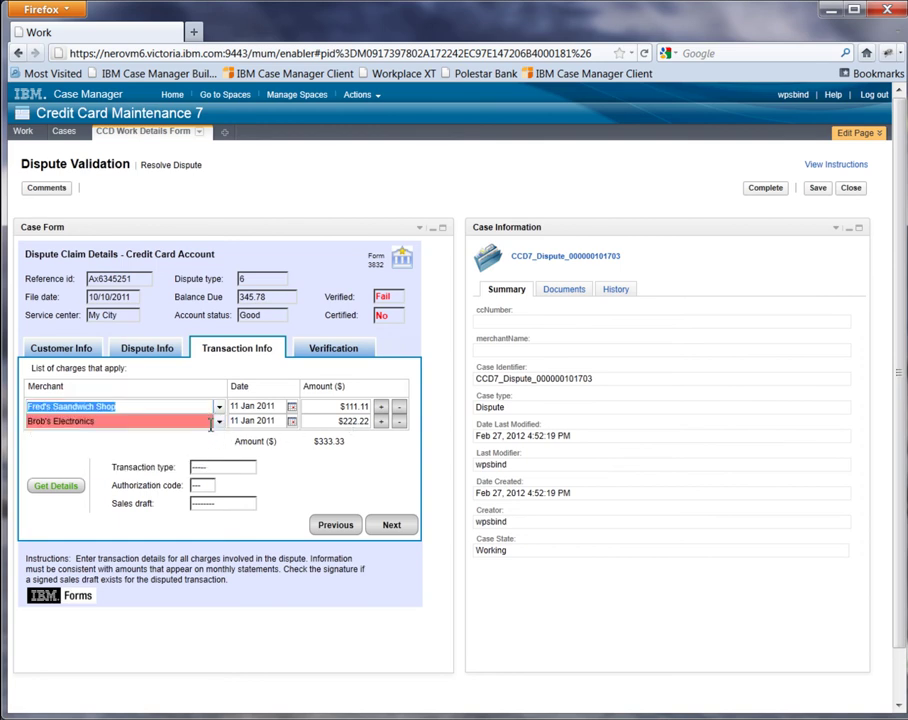
click(219, 421)
click(207, 437)
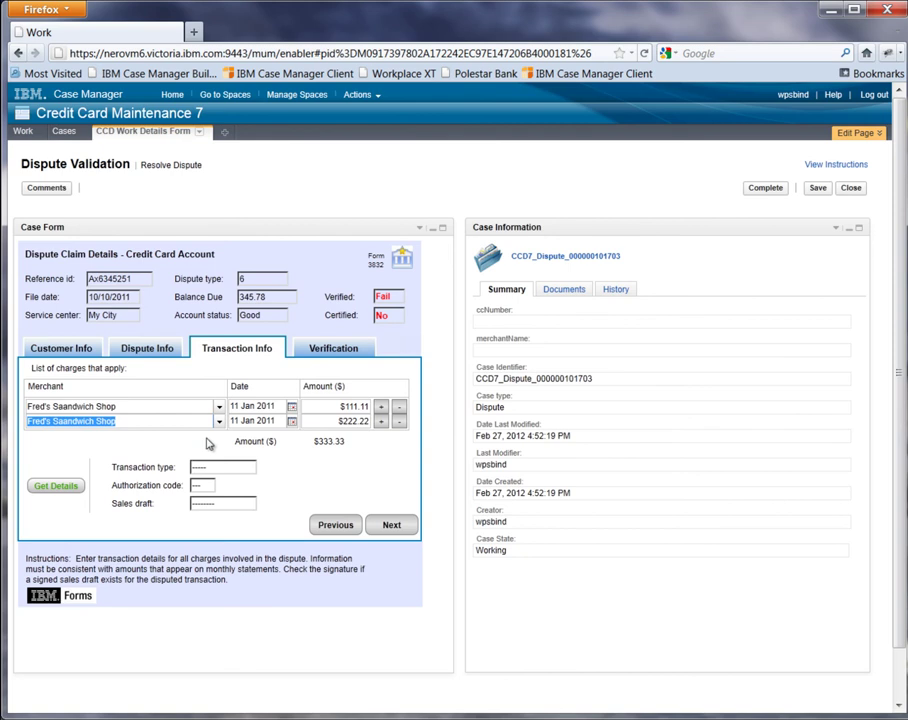
click(328, 349)
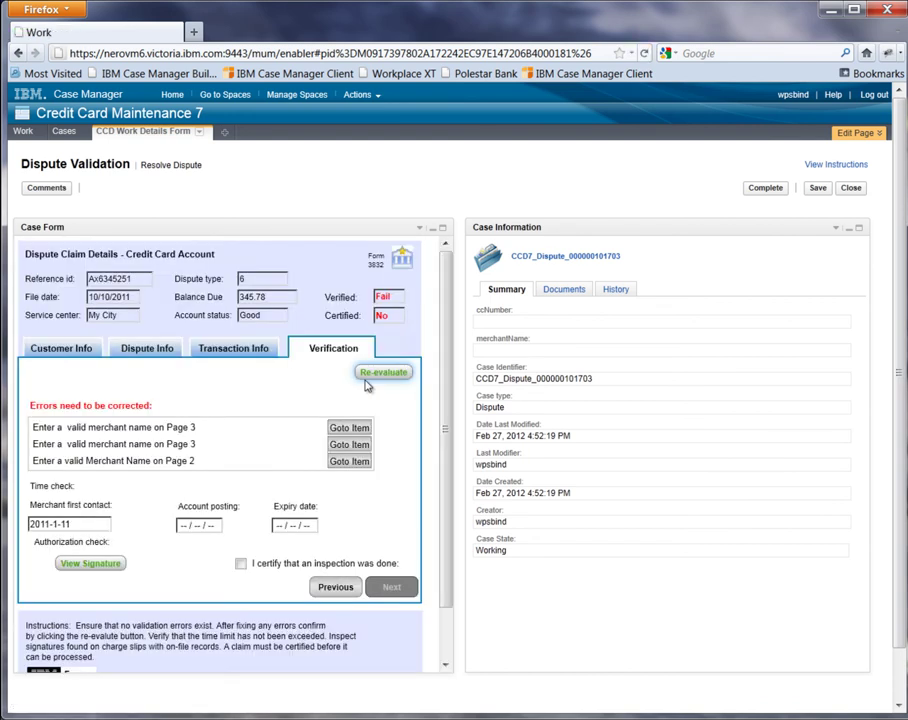
click(372, 373)
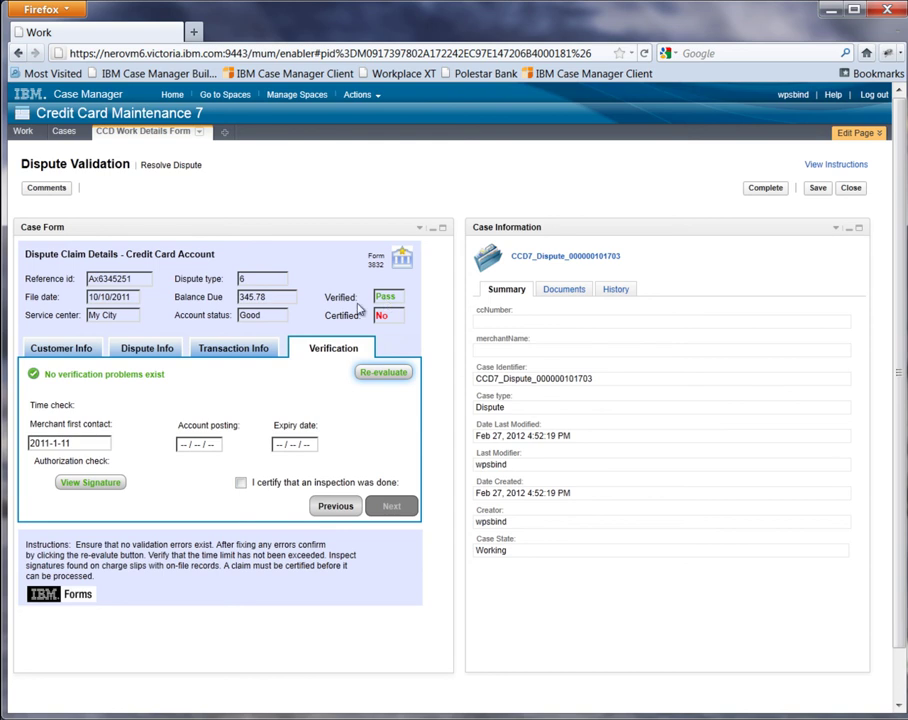
- Compare the customer's signature on file with the case's signature.png side by side, and close both signature windows
click(92, 483)
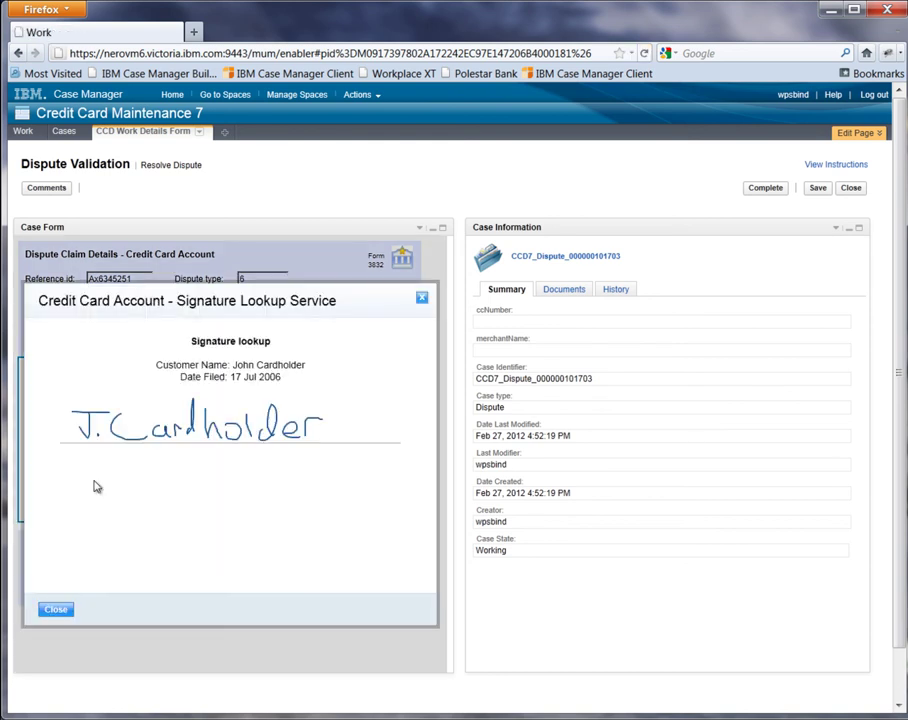
click(565, 296)
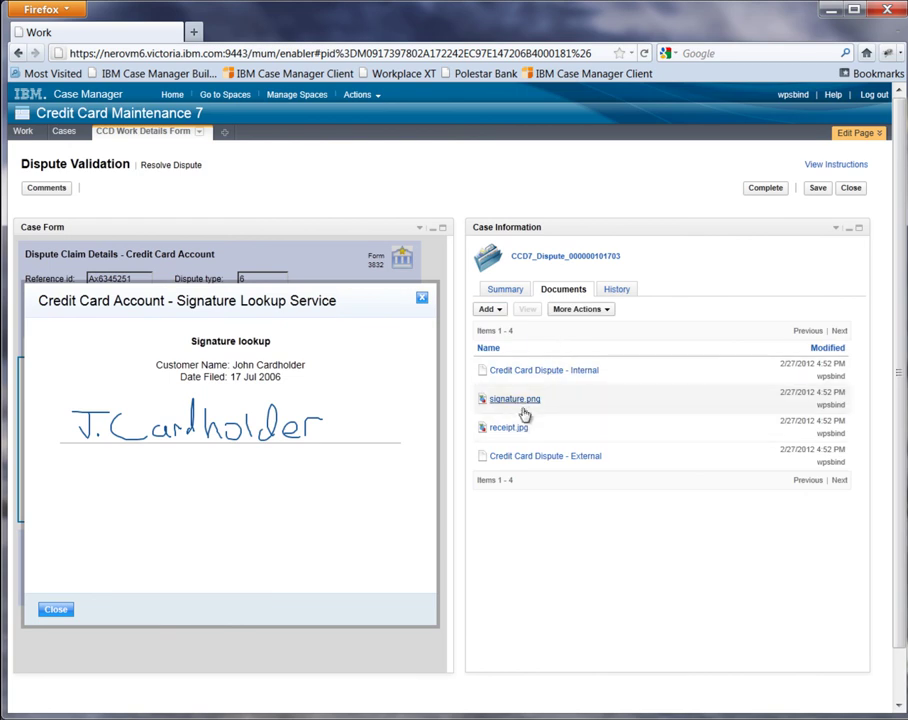
click(515, 399)
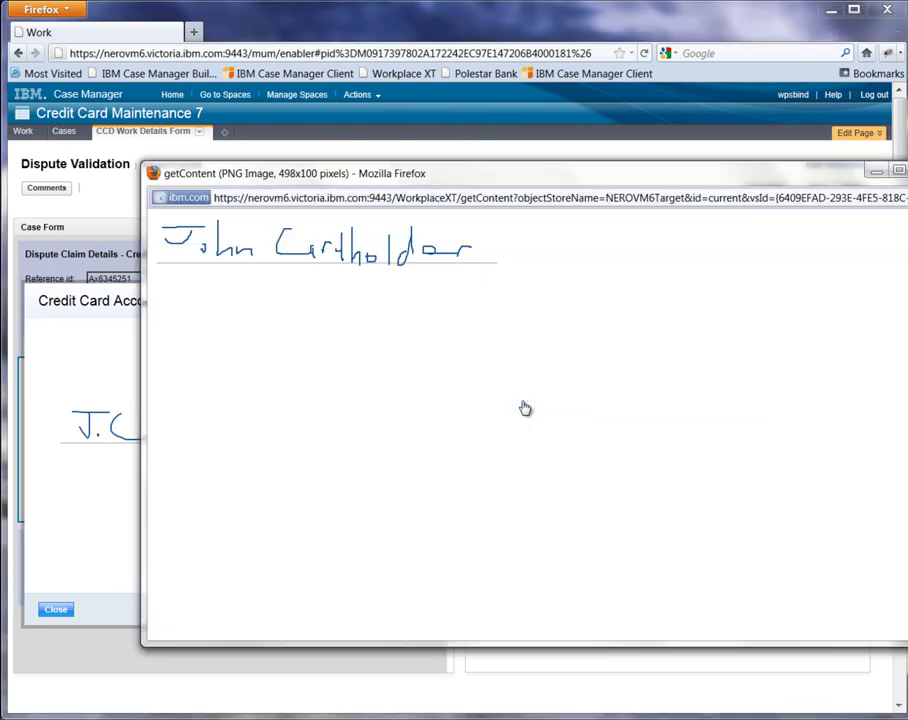
drag(905, 643, 626, 353)
drag(465, 174, 640, 477)
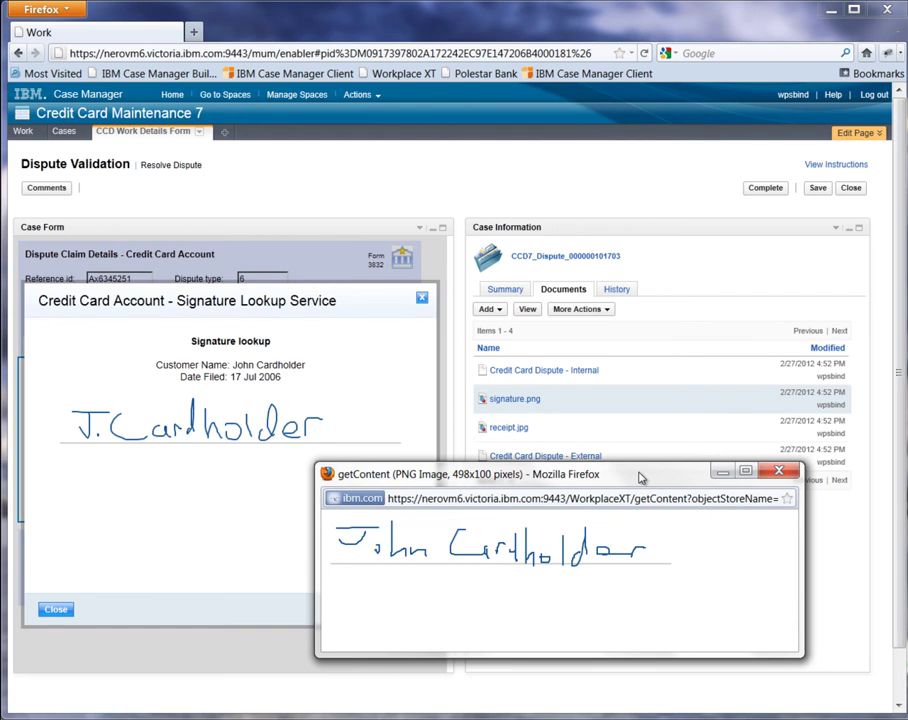
click(779, 470)
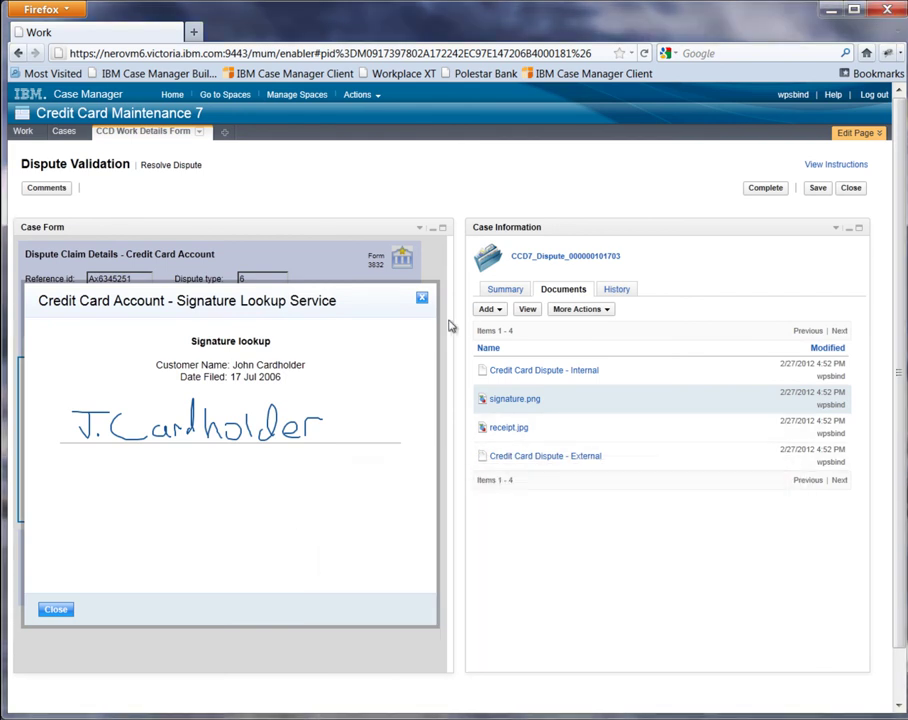
click(422, 301)
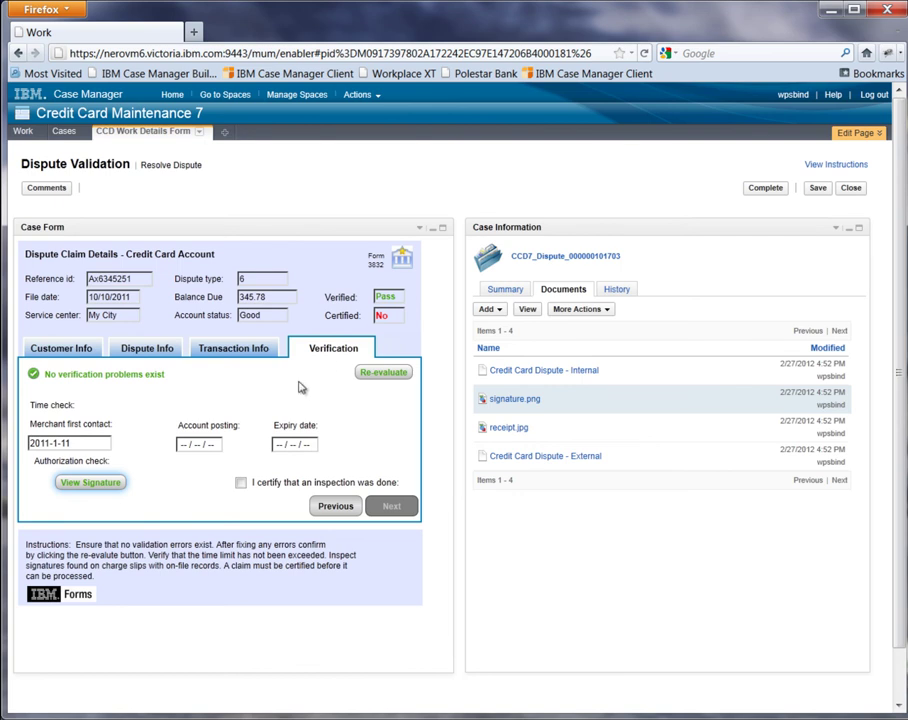
- Certify that an inspection was done and complete the Dispute Validation work item
click(241, 483)
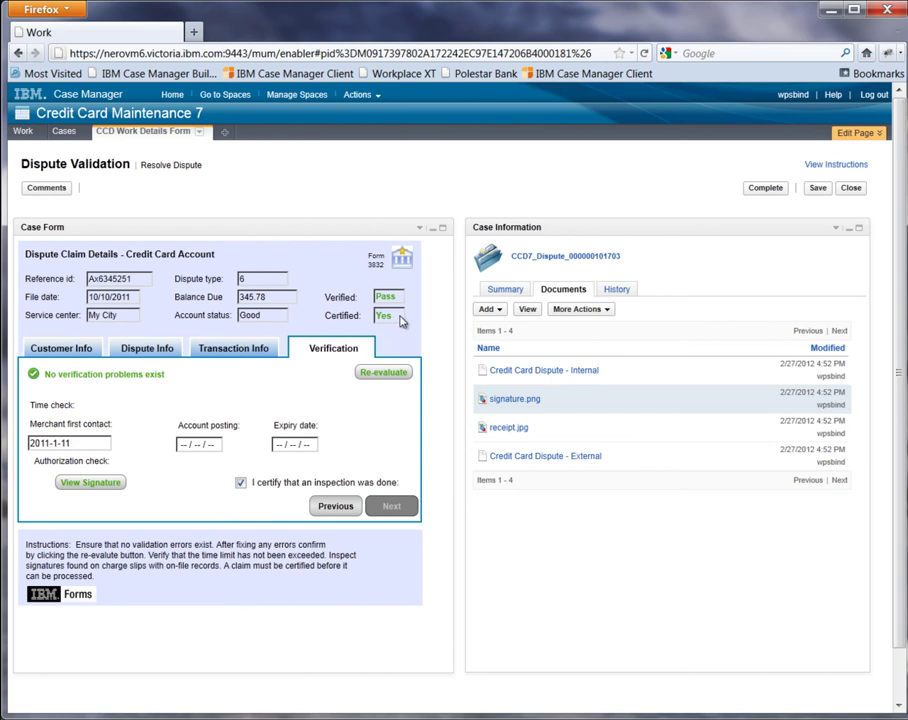
click(765, 188)
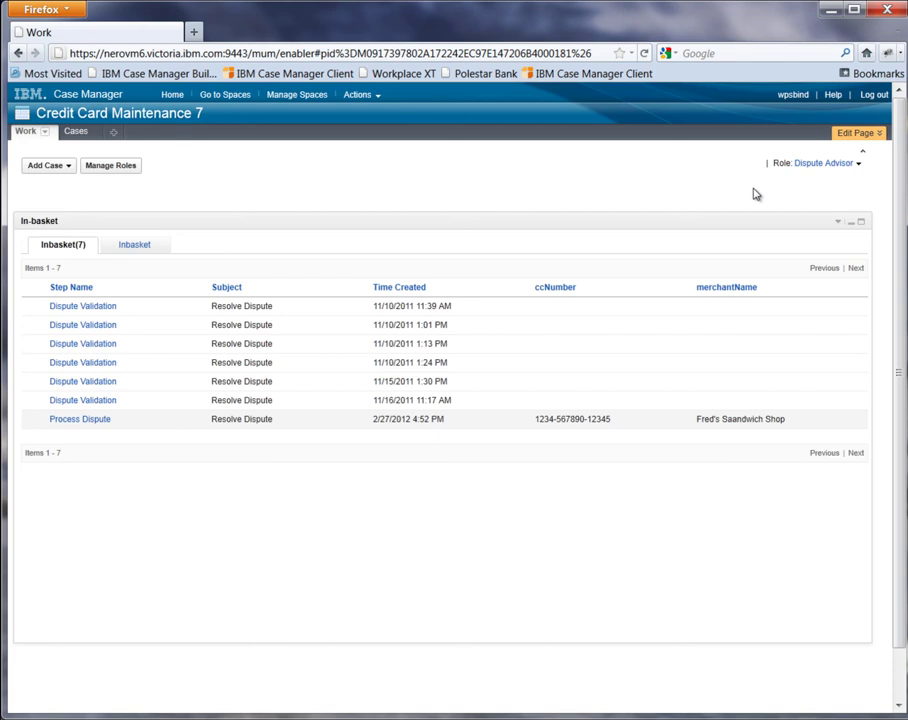
- Open the Process Dispute work item from the in-basket and complete it
click(100, 424)
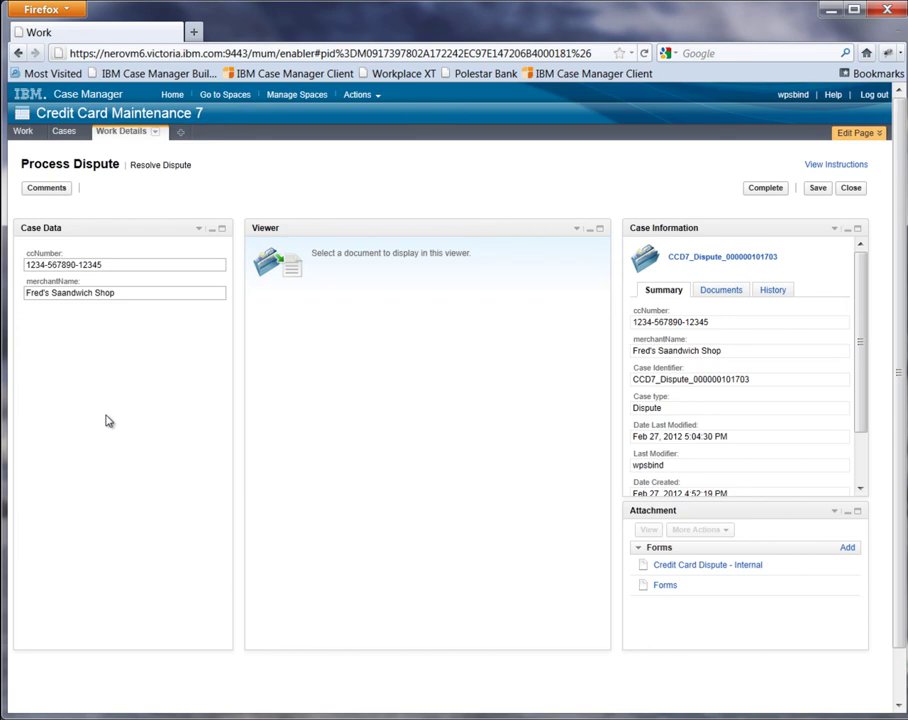
click(758, 188)
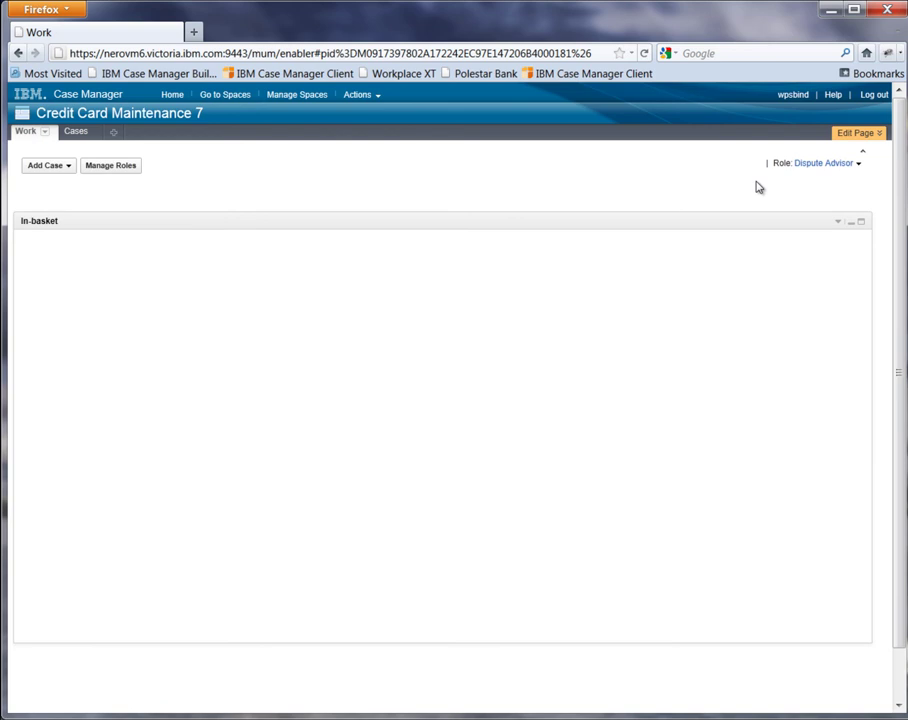